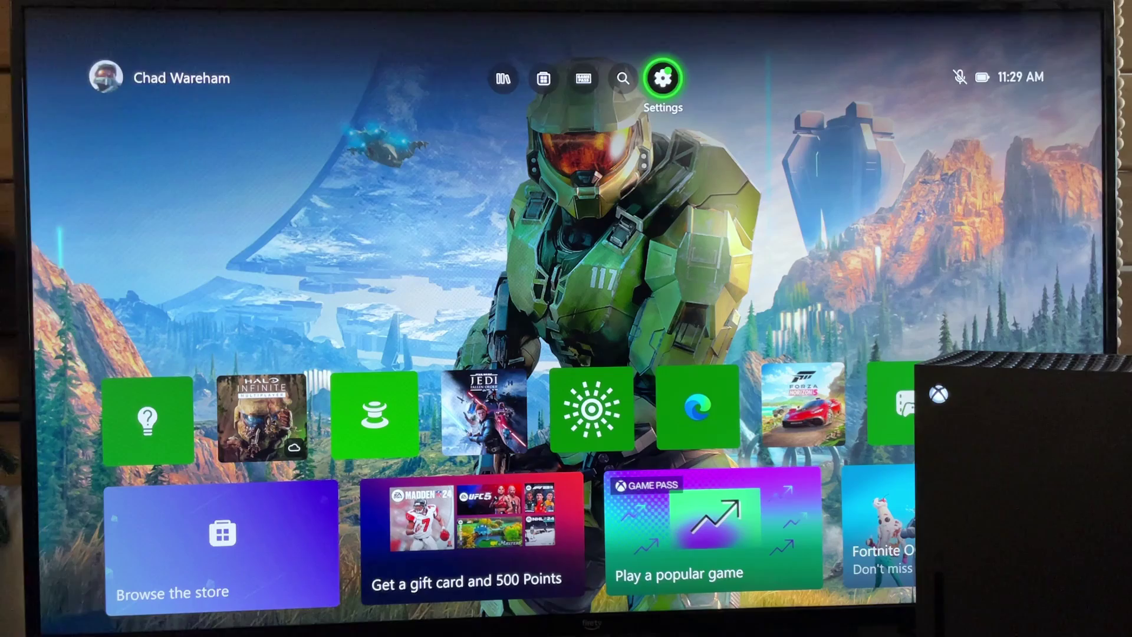
Confirm Shutdown (energy saving) is the active power mode in Power options, then return to the home screen
{"action": "key", "text": "Return"}
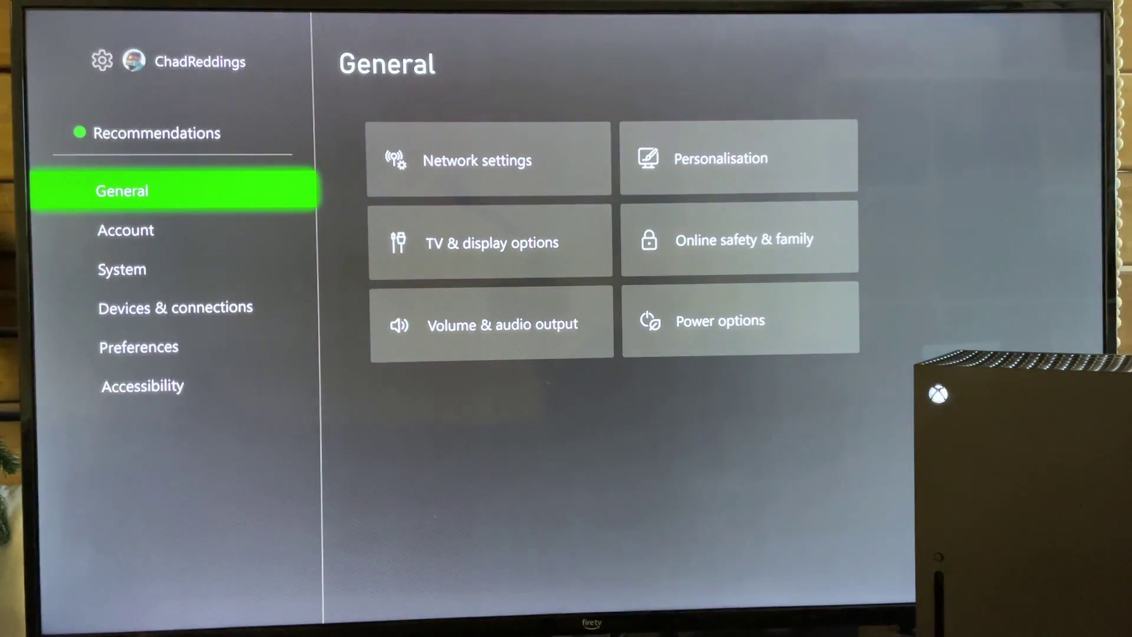
{"action": "key", "text": "Right"}
{"action": "key", "text": "Right"}
{"action": "key", "text": "Down"}
{"action": "key", "text": "Down"}
{"action": "key", "text": "Return"}
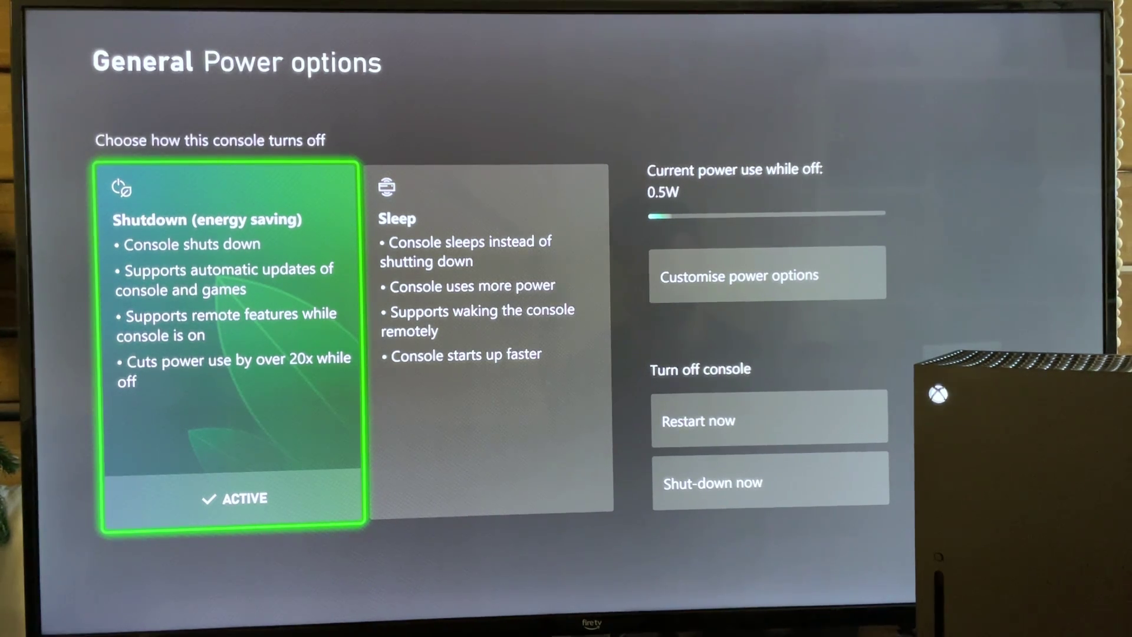
{"action": "key", "text": "Escape"}
{"action": "key", "text": "Escape"}
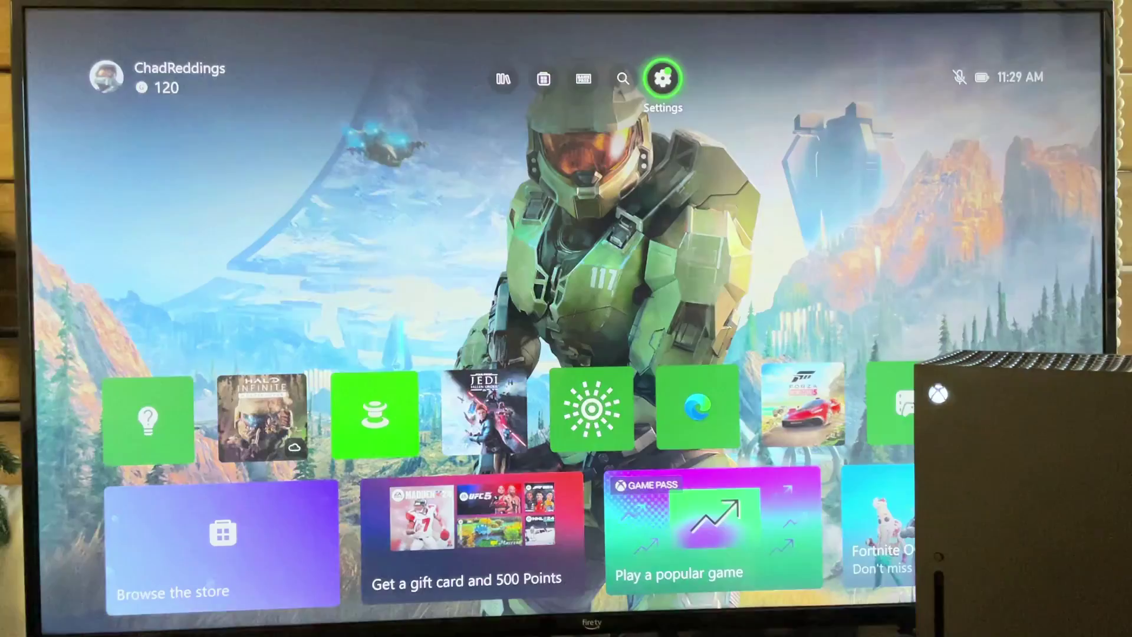